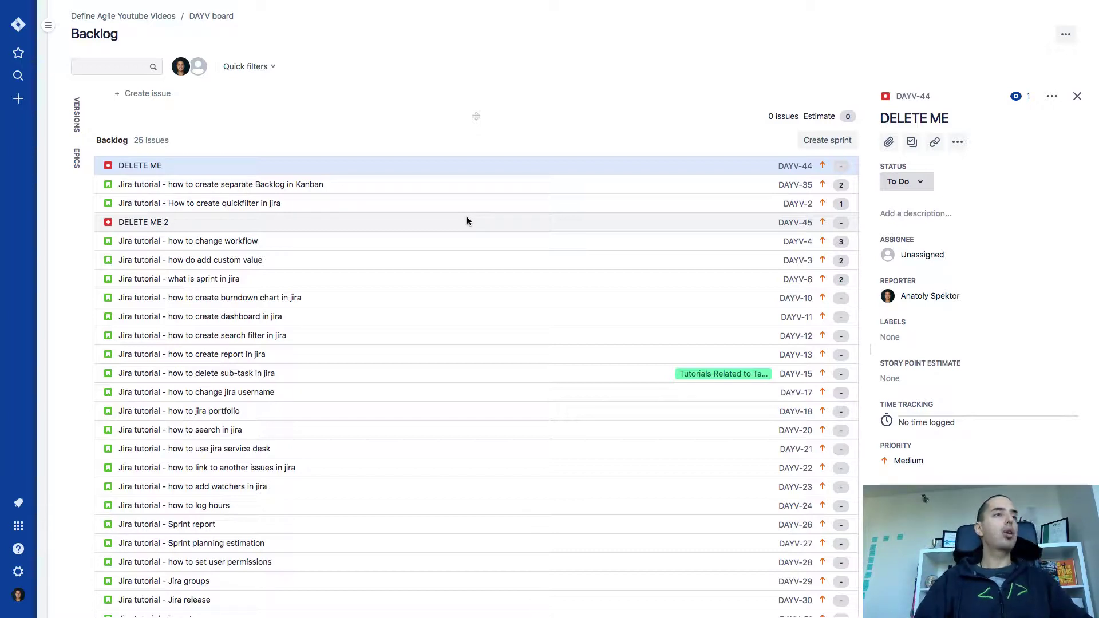
# Shift-click DELETE ME 2 (DAYV-45) to select every backlog issue from DELETE ME through it.
pyautogui.scroll(-2, 466, 221)
pyautogui.scroll(3, 466, 221)
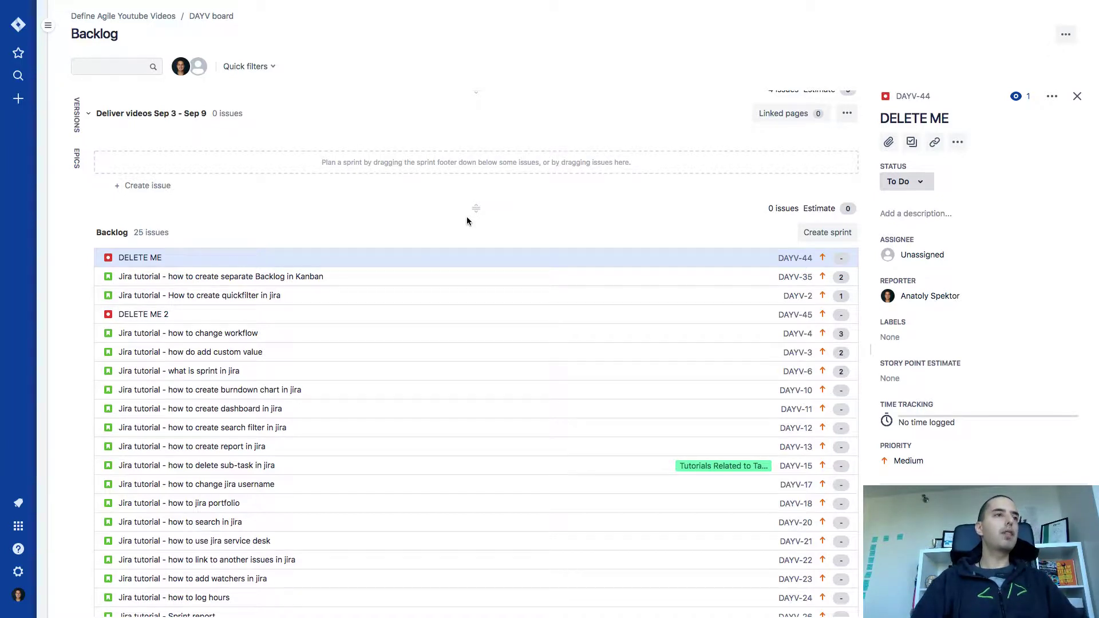
pyautogui.scroll(-1, 468, 221)
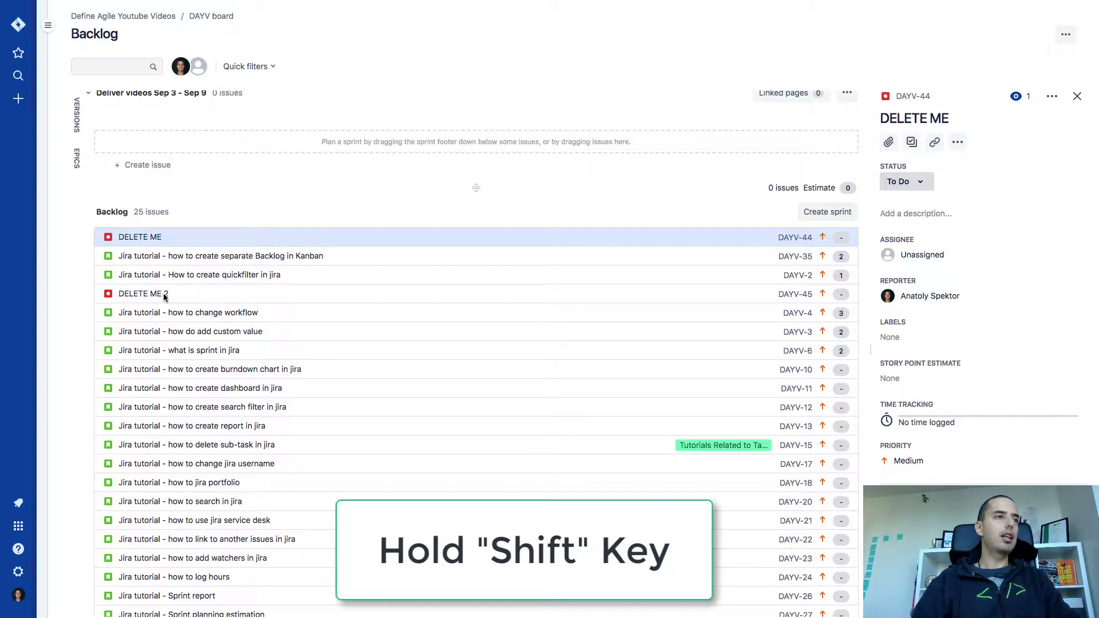
pyautogui.keyDown('shift'); pyautogui.click(153, 294); pyautogui.keyUp('shift')
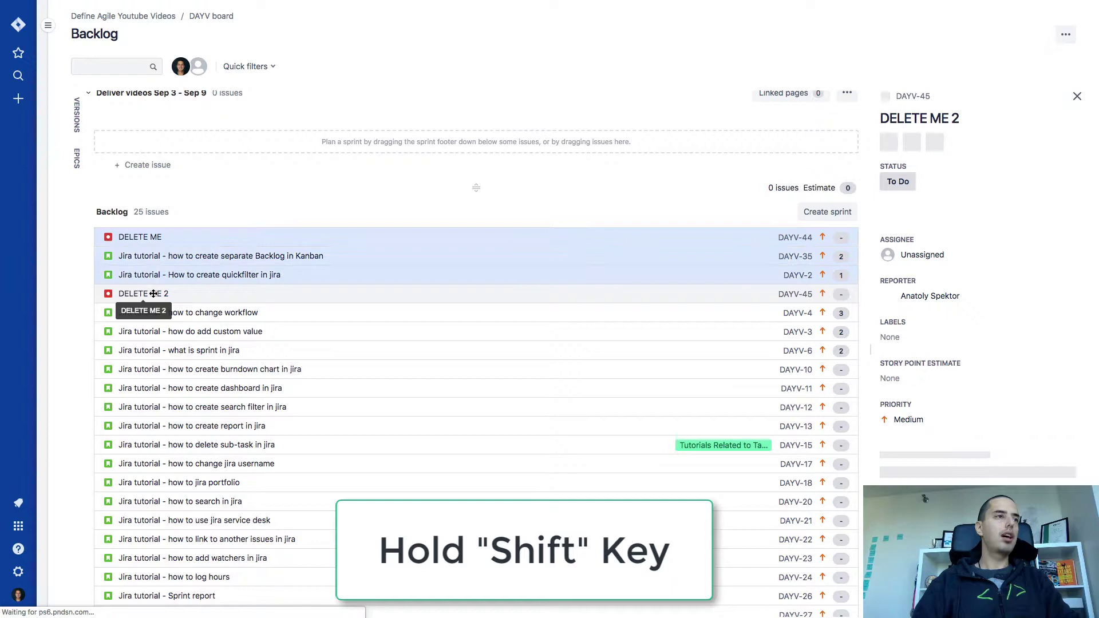
pyautogui.moveTo(46, 301)
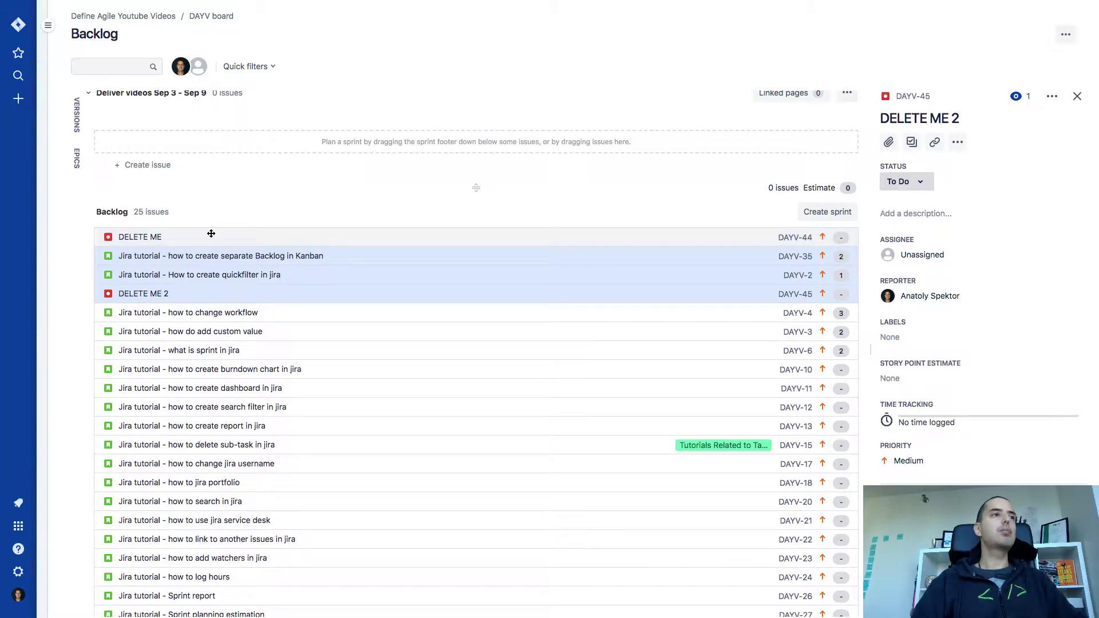
# Reselect only DELETE ME and DELETE ME 2 with Command-click, leaving the tutorial issues out.
pyautogui.keyDown('super'); pyautogui.click(262, 259); pyautogui.keyUp('super')
pyautogui.keyDown('super'); pyautogui.click(237, 236); pyautogui.keyUp('super')
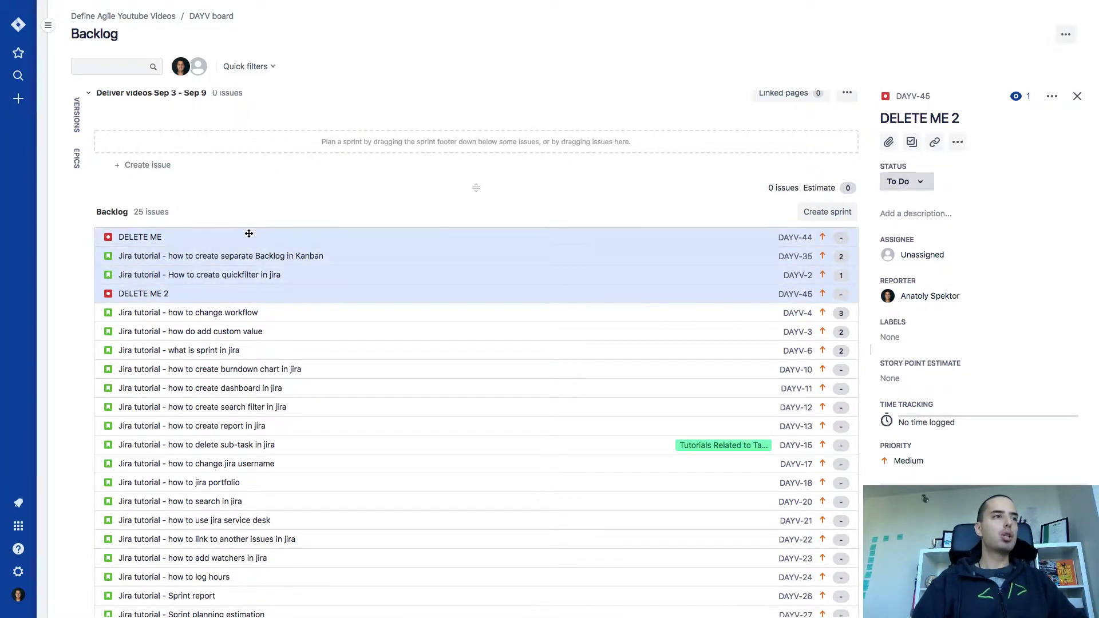
pyautogui.click(234, 240)
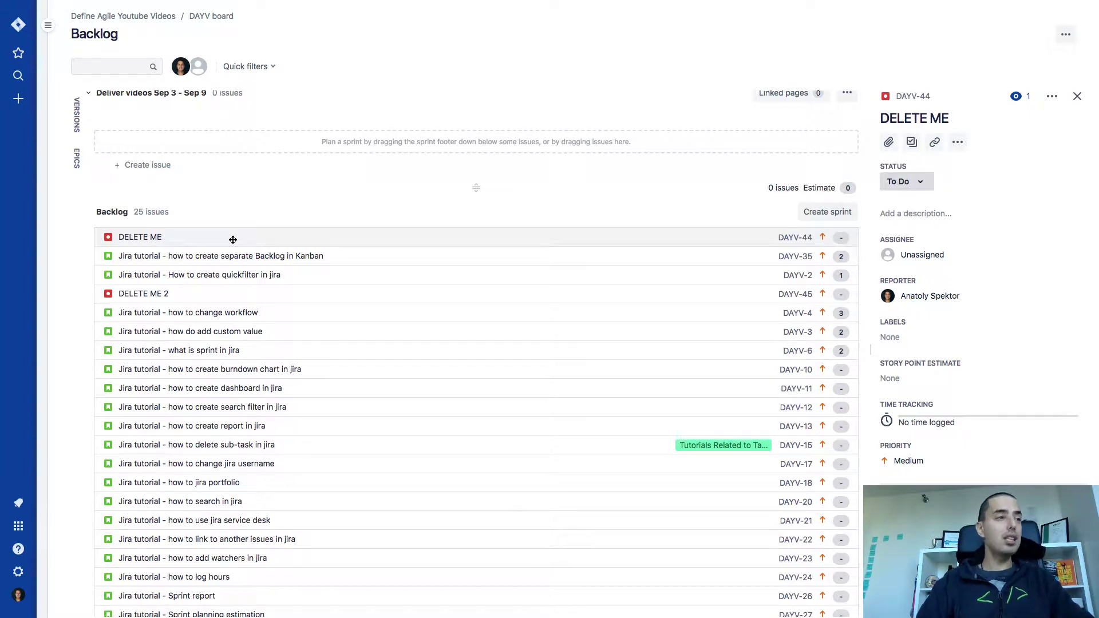
pyautogui.keyDown('super'); pyautogui.click(231, 243); pyautogui.keyUp('super')
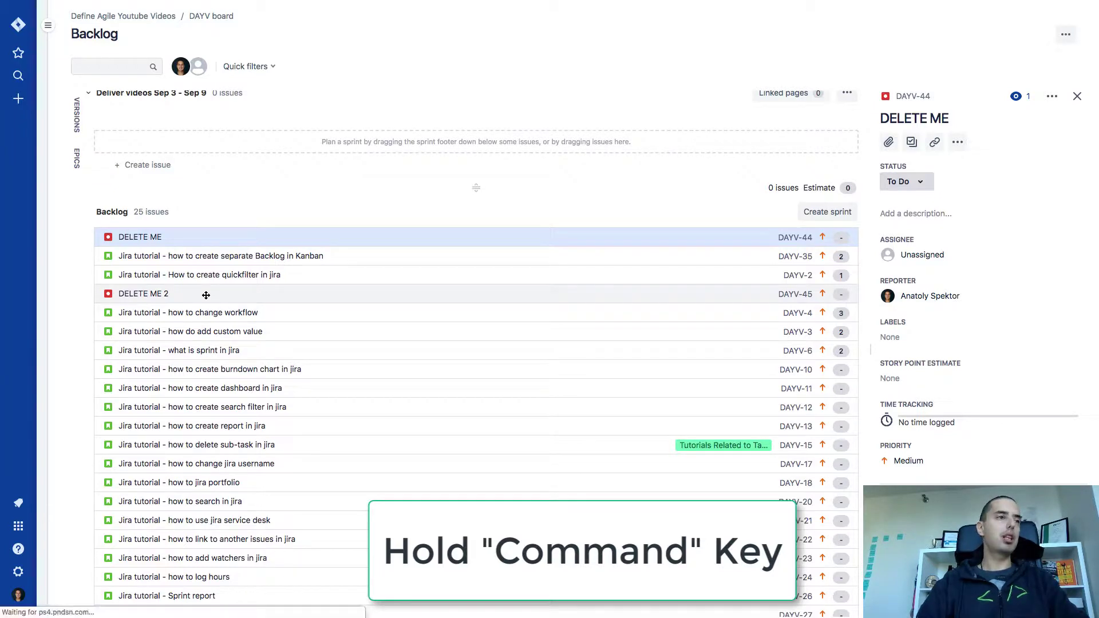
pyautogui.keyDown('super'); pyautogui.click(206, 295); pyautogui.keyUp('super')
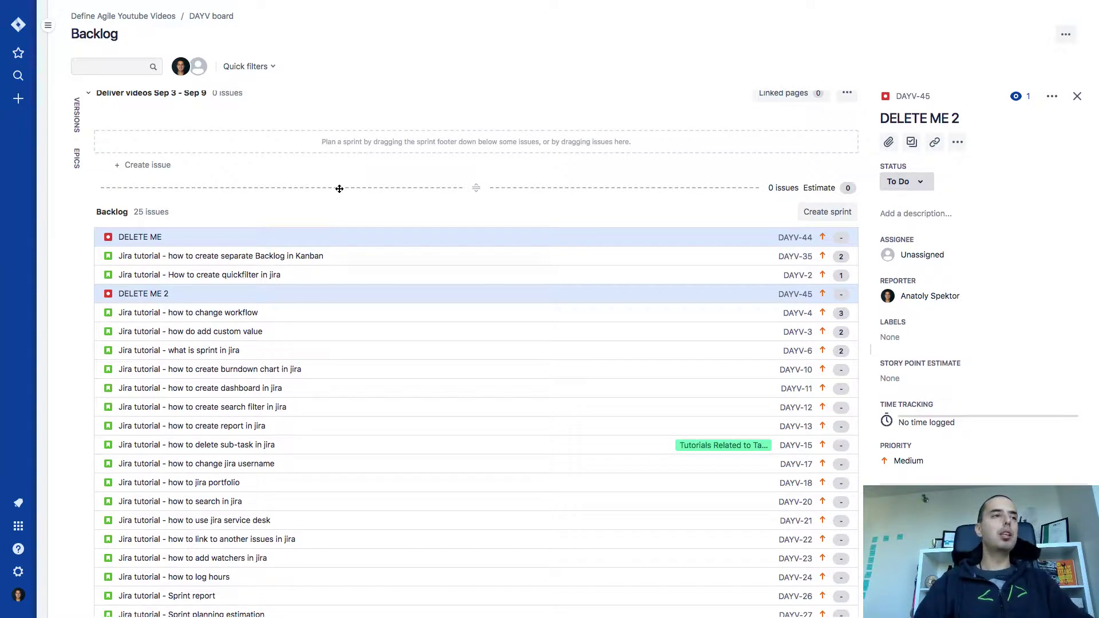
pyautogui.keyDown('super'); pyautogui.click(363, 238); pyautogui.keyUp('super')
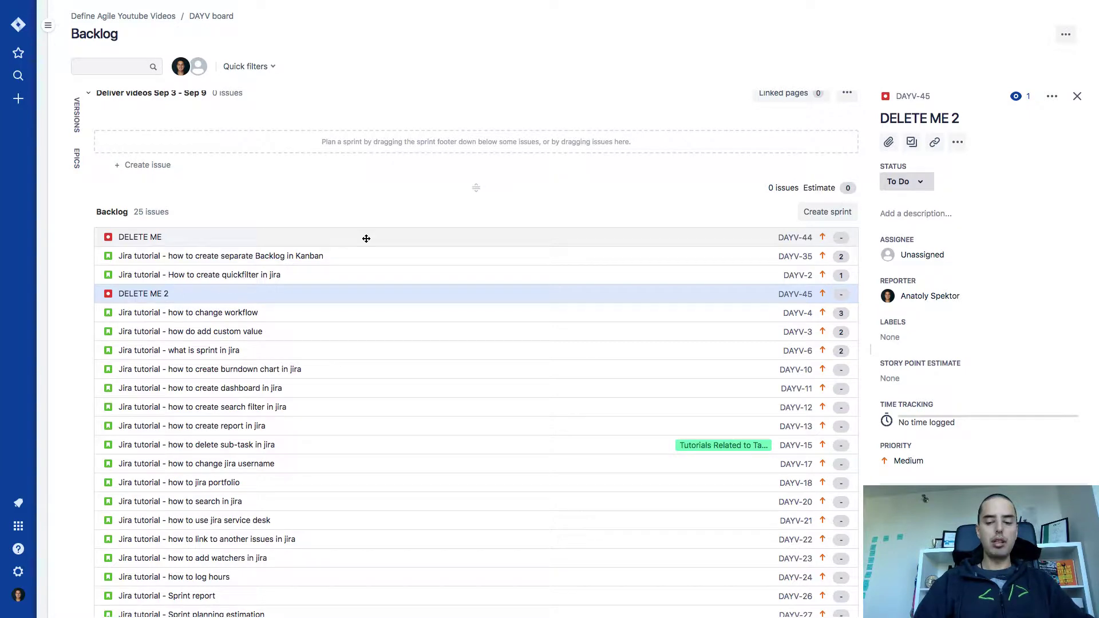
# Launch Bulk Change on the two selected DELETE ME issues from the context menu.
pyautogui.rightClick(365, 237)
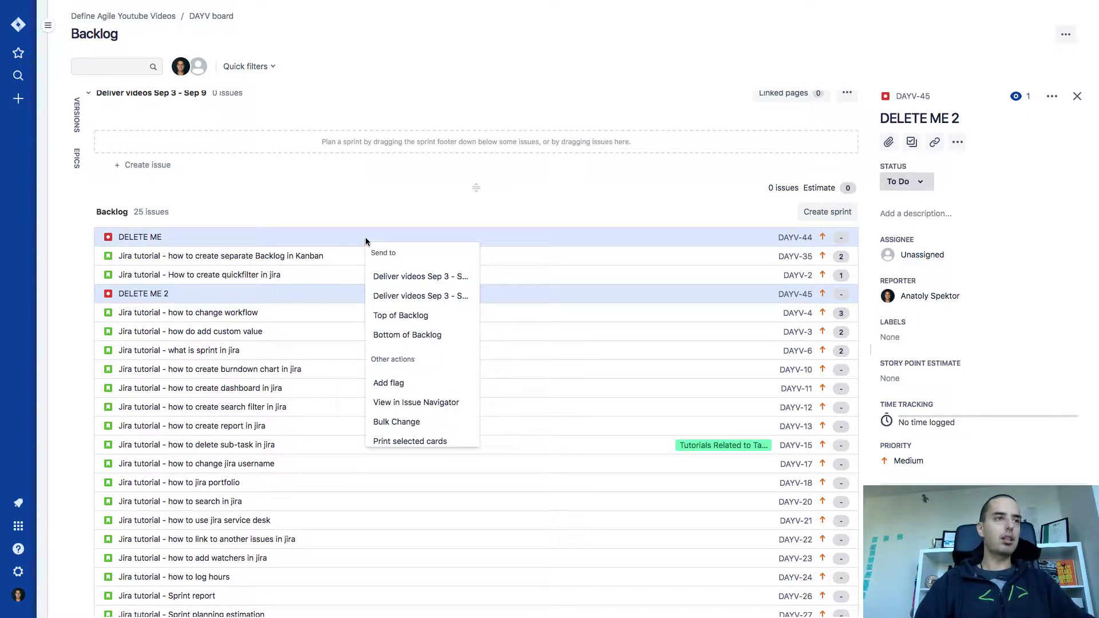
pyautogui.click(406, 423)
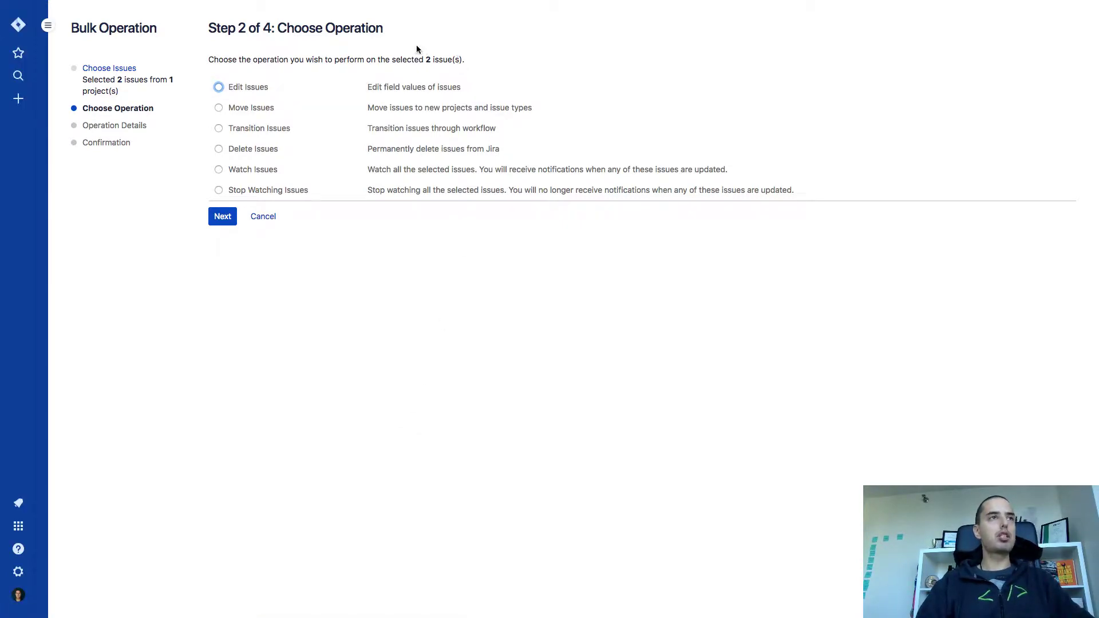
# Pick the Edit Issues operation for the 2 selected issues and continue to Operation Details.
pyautogui.moveTo(425, 59); pyautogui.dragTo(467, 60)
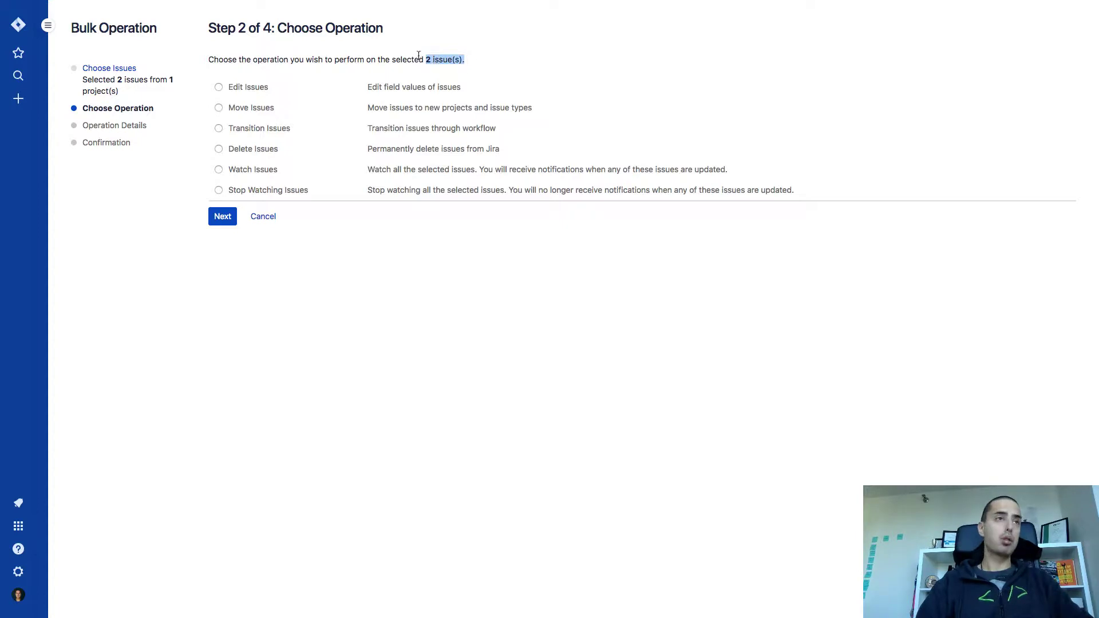
pyautogui.click(396, 60)
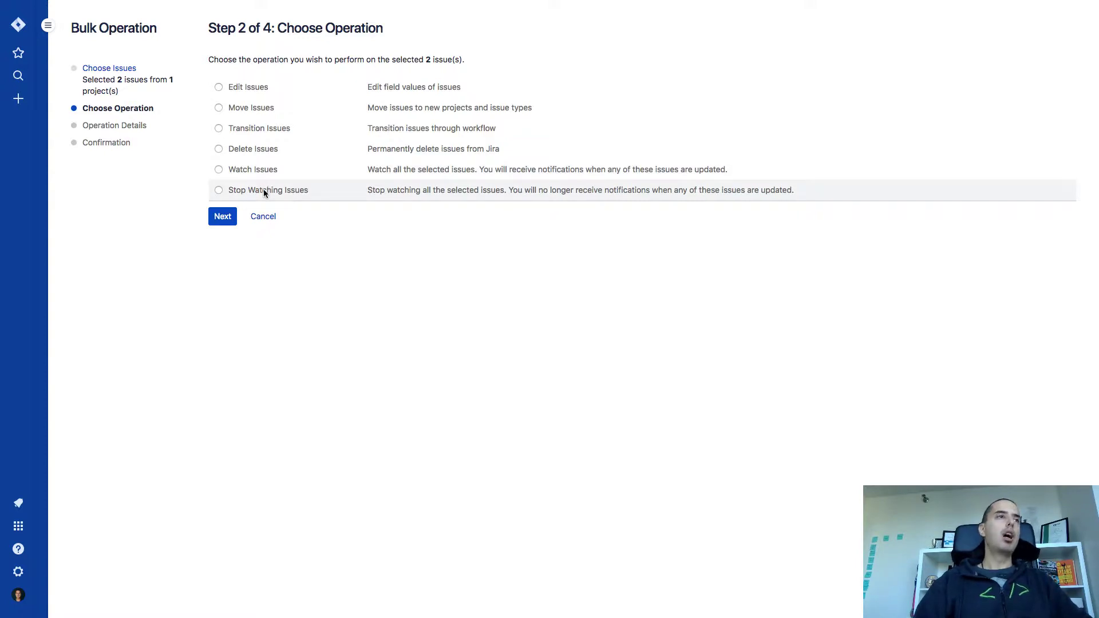
pyautogui.click(218, 87)
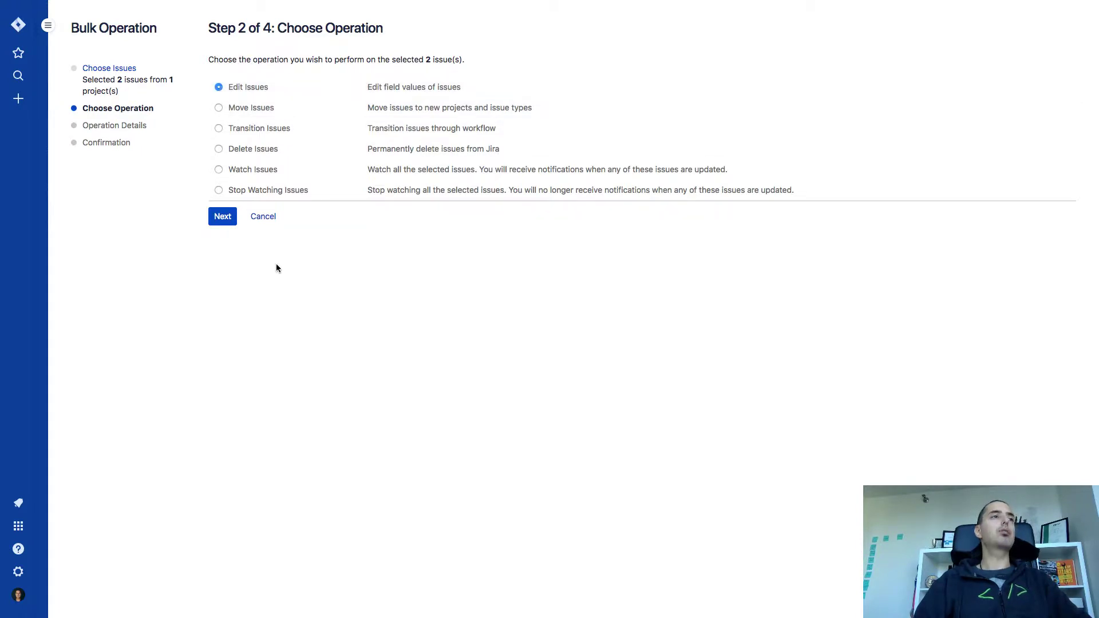
pyautogui.click(226, 221)
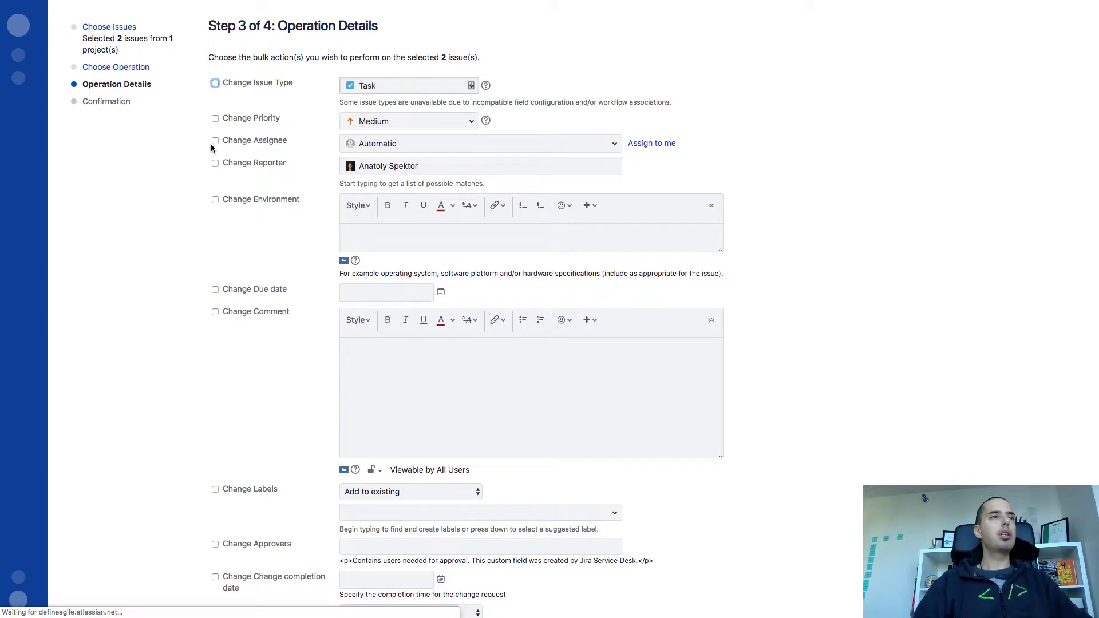
# Set the bulk edit to change both issues' type to Task.
pyautogui.scroll(-10, 212, 148)
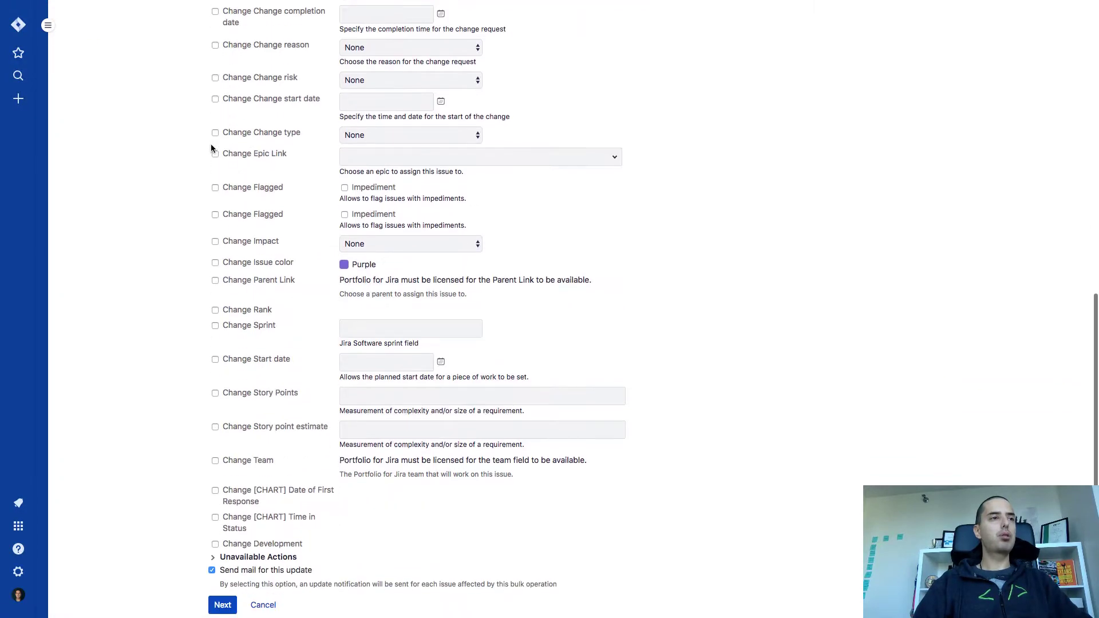
pyautogui.scroll(10, 211, 148)
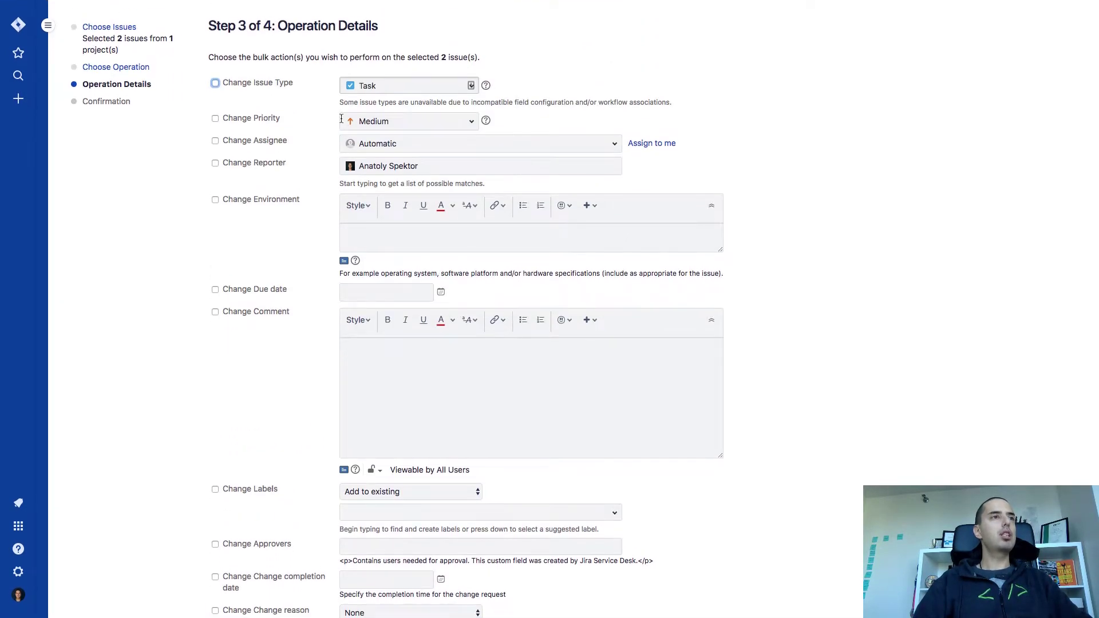
pyautogui.click(216, 84)
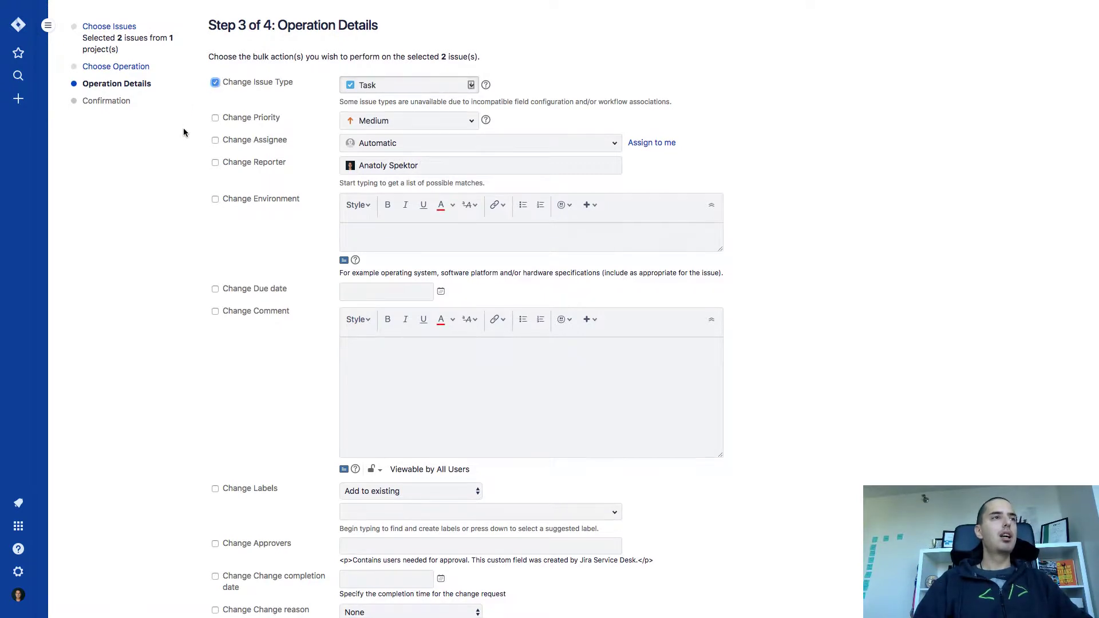
# Assign both issues to the first suggested user and proceed to the confirmation summary.
pyautogui.scroll(-1, 183, 132)
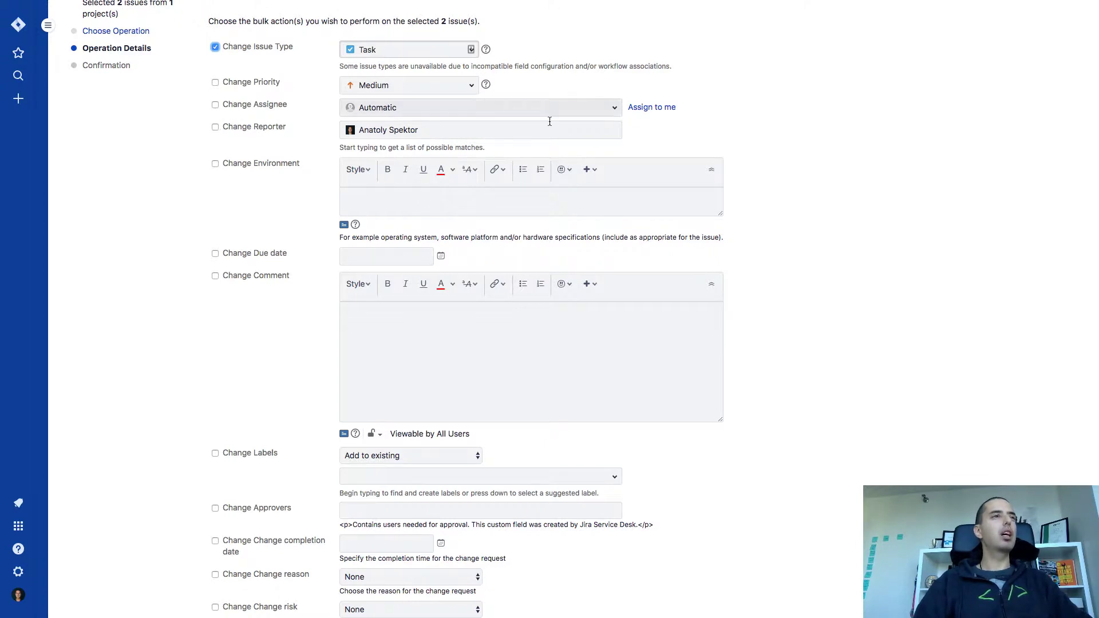
pyautogui.click(466, 108)
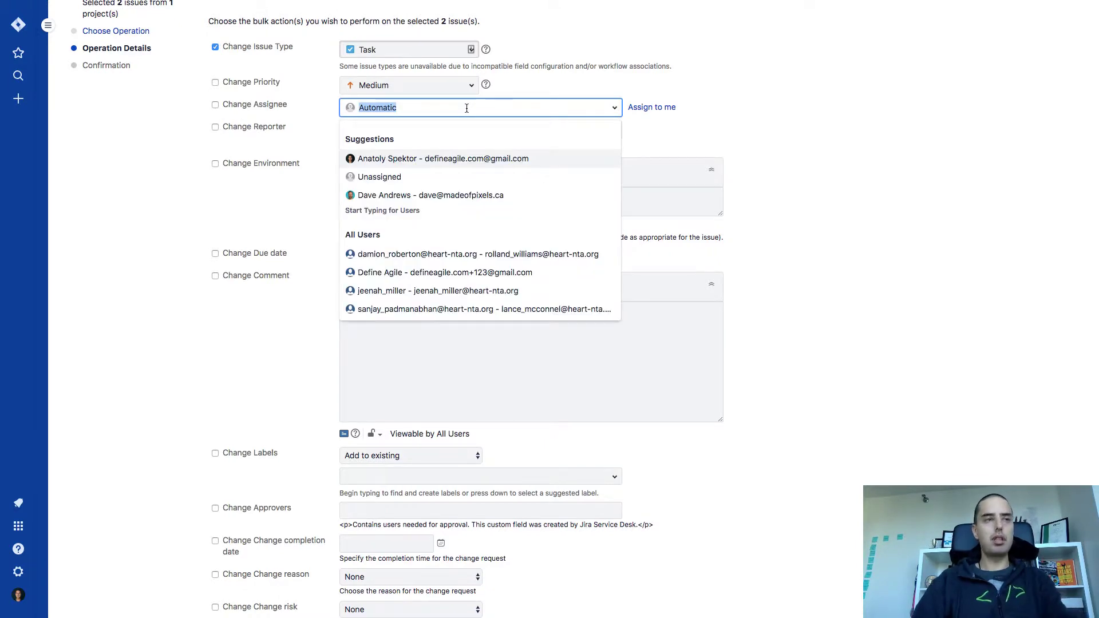
pyautogui.click(427, 163)
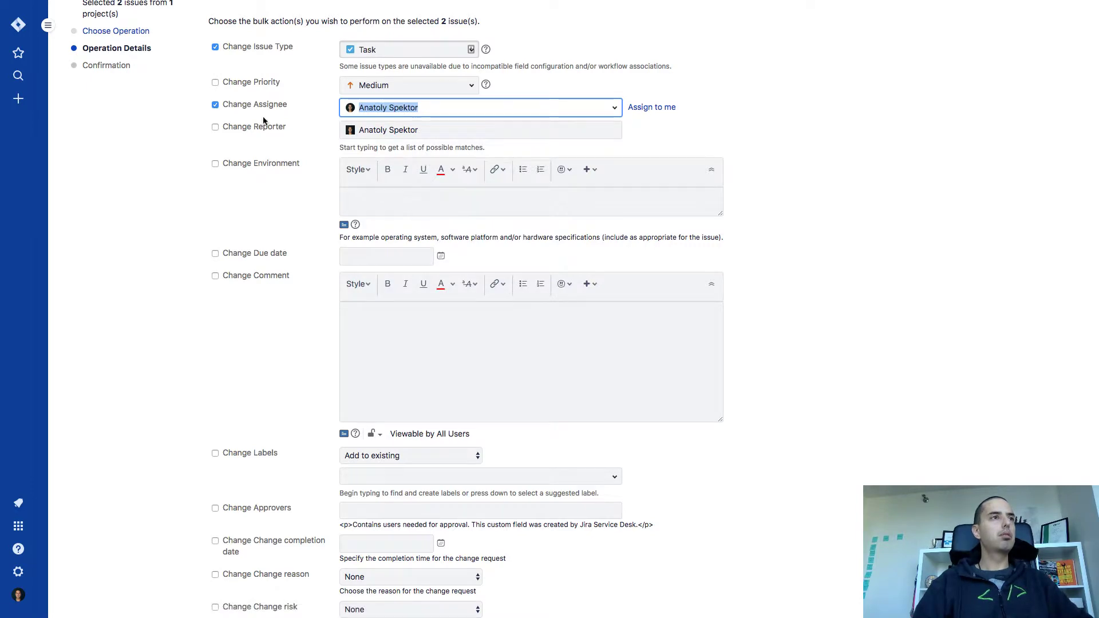
pyautogui.scroll(-7, 147, 143)
pyautogui.scroll(-2, 147, 148)
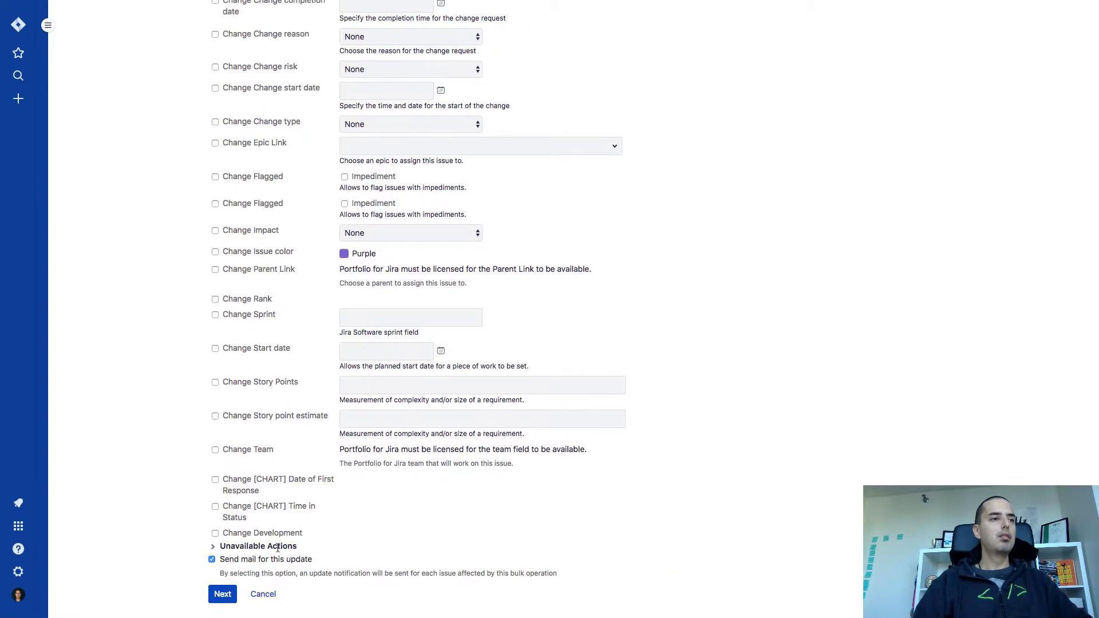
pyautogui.click(221, 595)
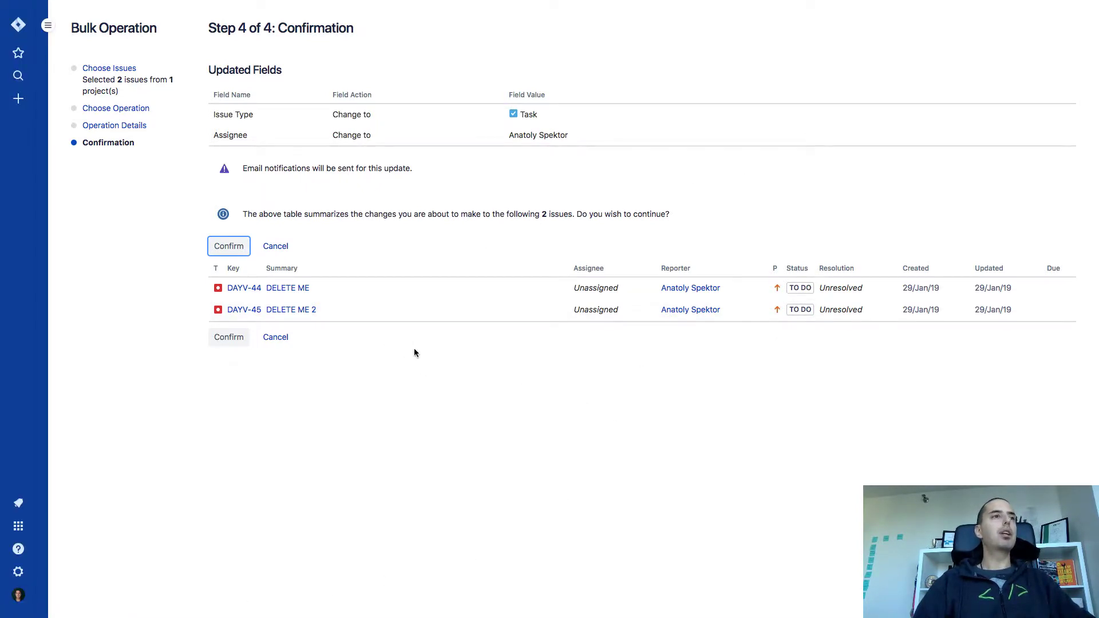
# Confirm the bulk edit changing both issues to Task with the new assignee.
pyautogui.click(233, 247)
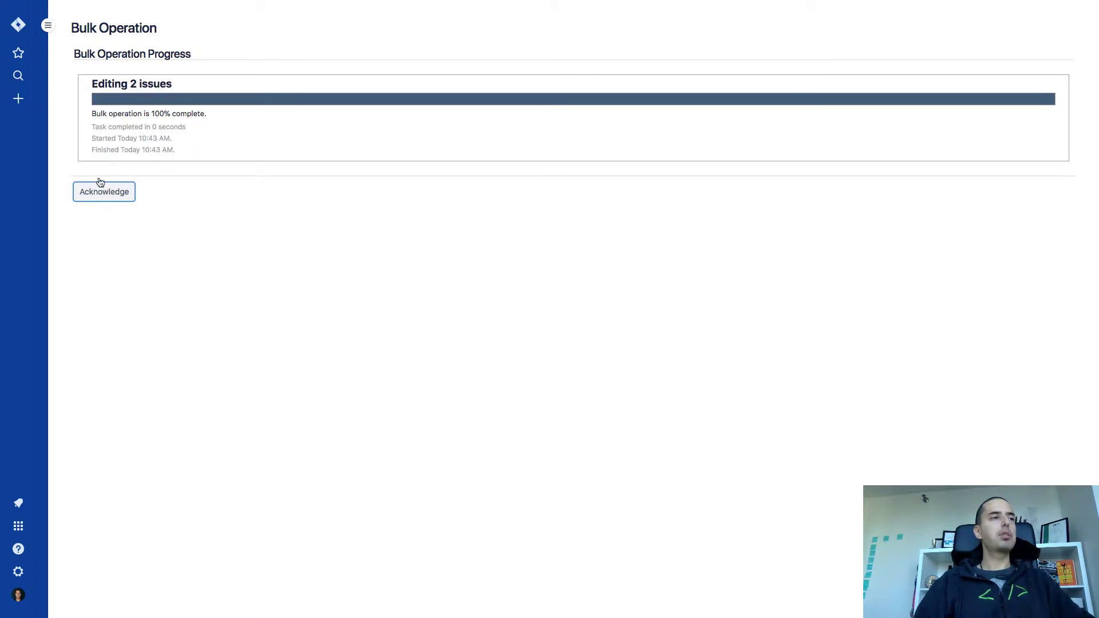
# Acknowledge the completed bulk edit and return to the backlog.
pyautogui.click(90, 197)
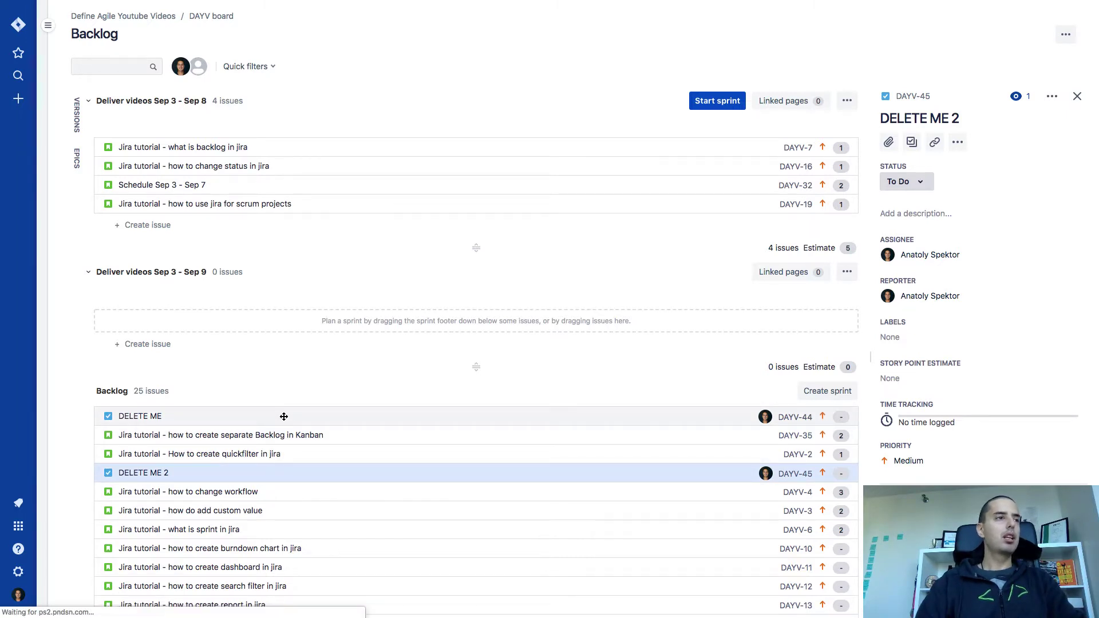
# Select DELETE ME together with DELETE ME 2 and start a Bulk Change on both.
pyautogui.keyDown('ctrl'); pyautogui.click(284, 416); pyautogui.keyUp('ctrl')
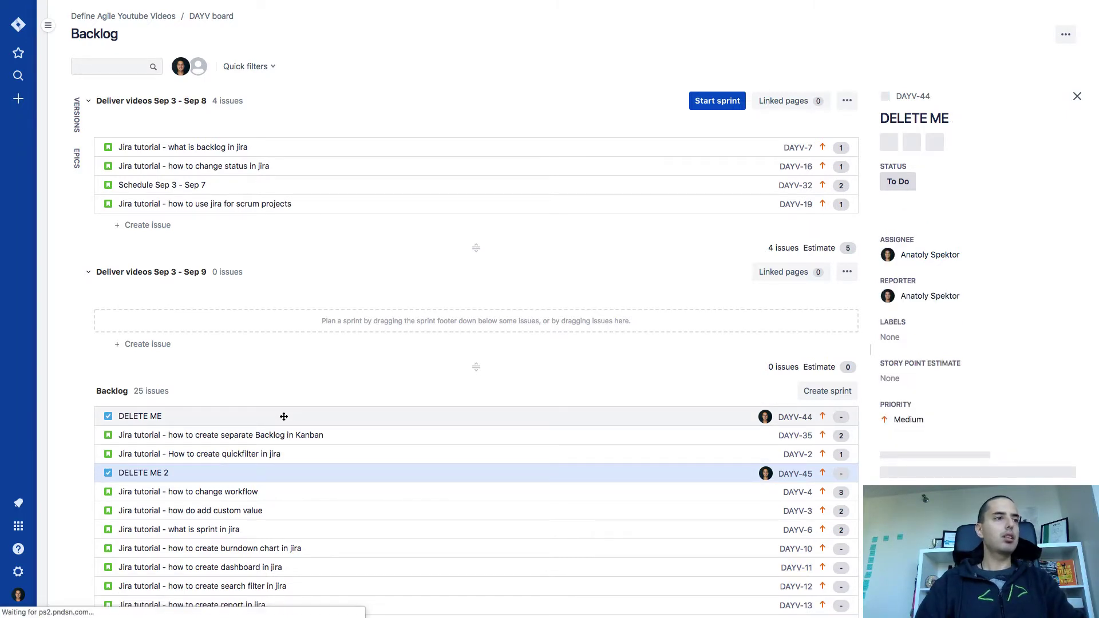
pyautogui.rightClick(317, 414)
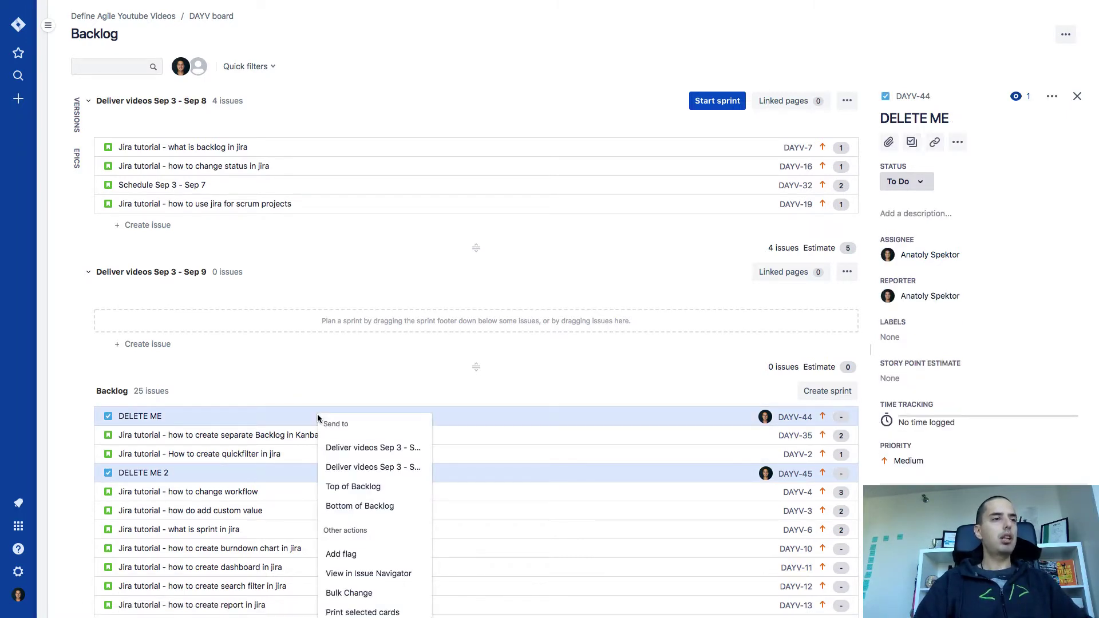
pyautogui.click(345, 593)
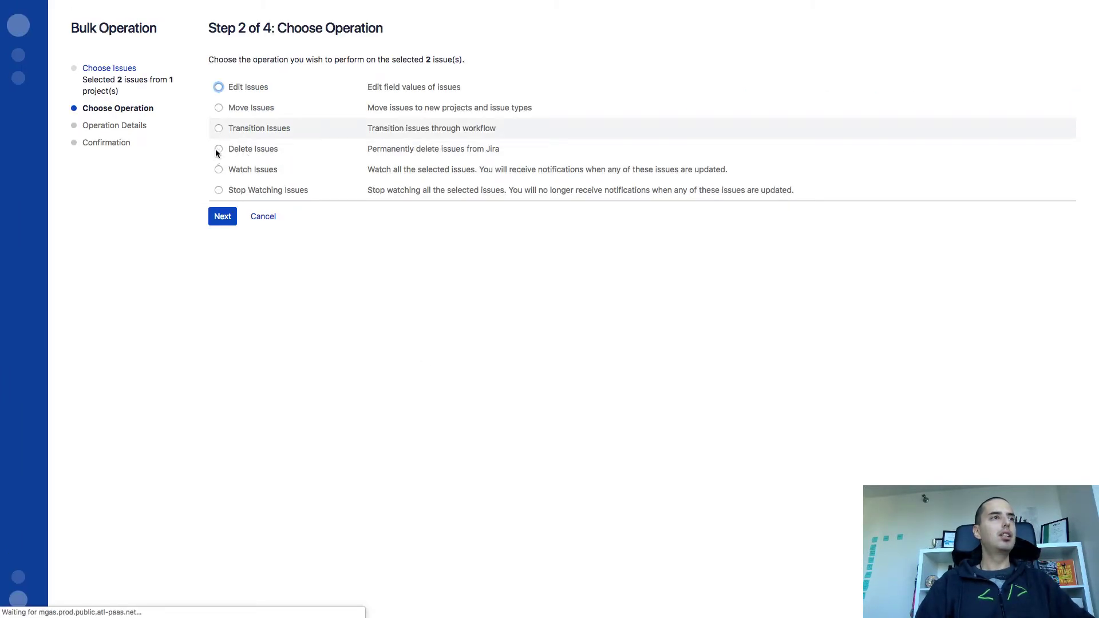
# Choose Delete Issues with 'Send mail for this update' unchecked, reaching the deletion confirmation.
pyautogui.click(218, 149)
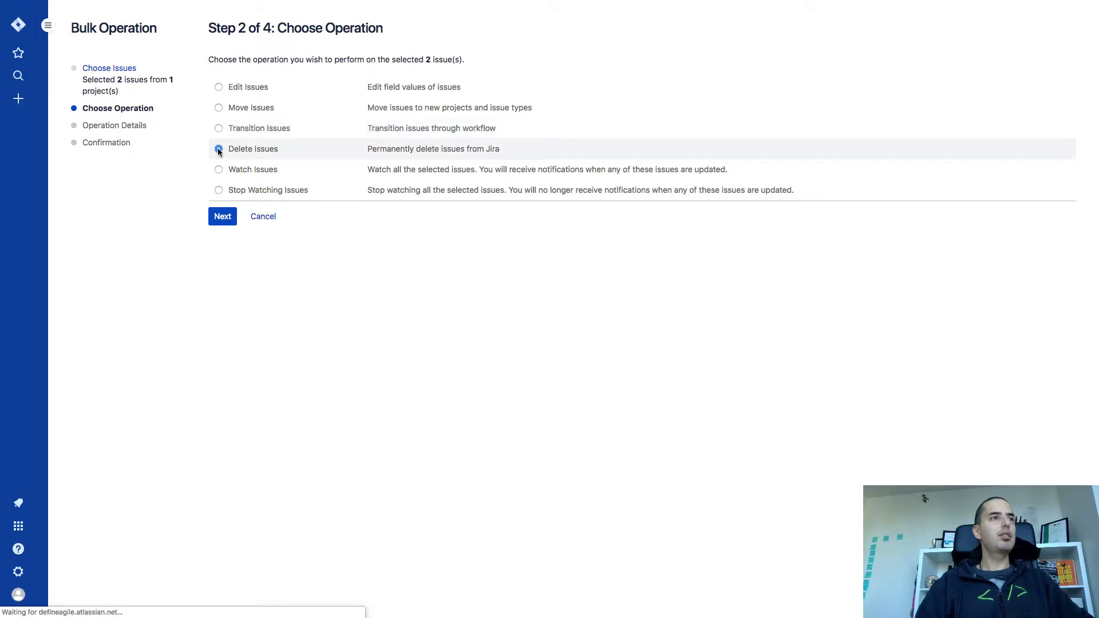
pyautogui.click(222, 217)
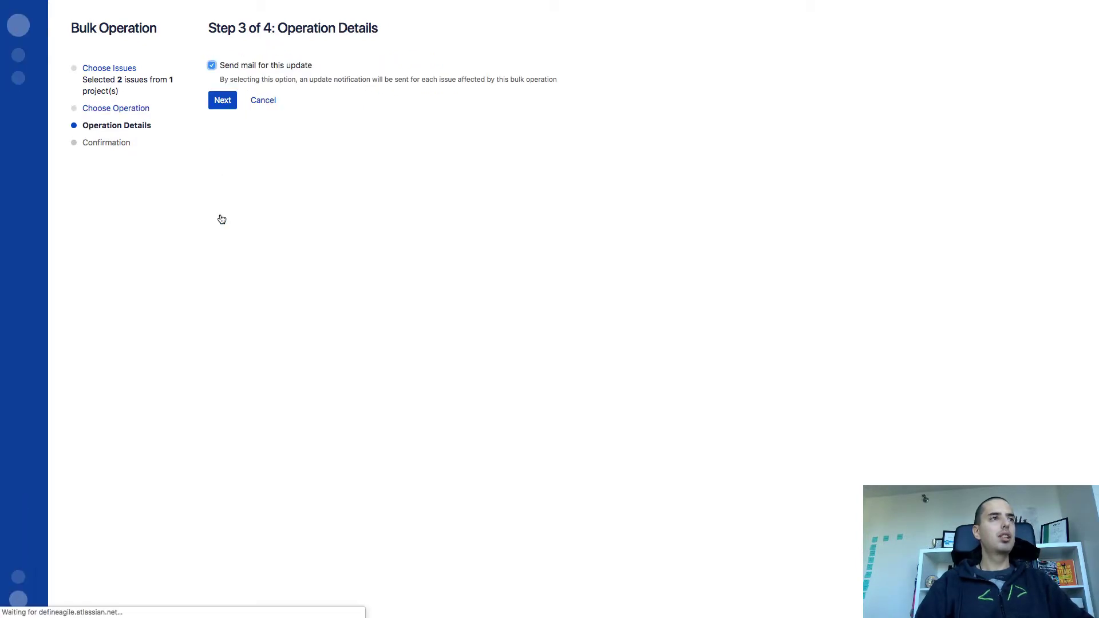
pyautogui.click(211, 65)
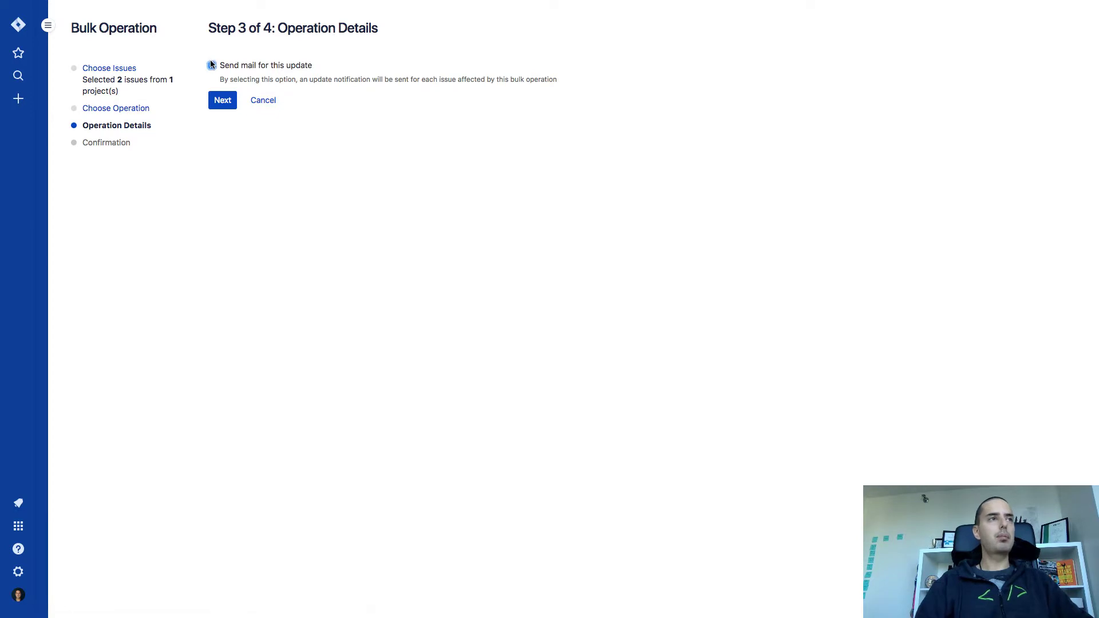
pyautogui.click(223, 101)
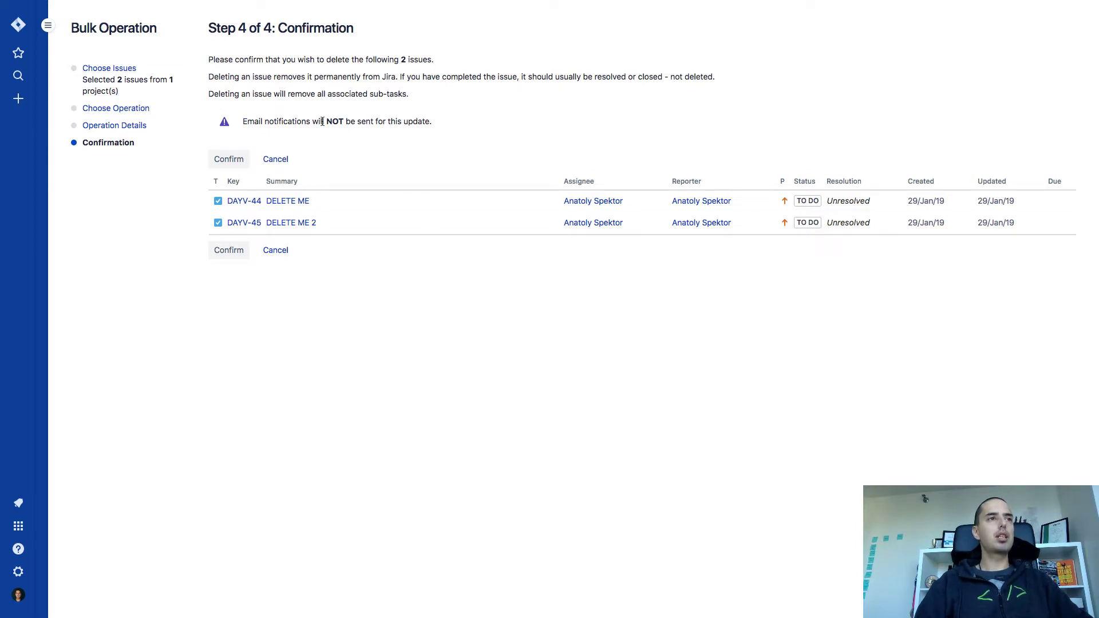
# Confirm permanent deletion of DAYV-44 and DAYV-45 with no emails sent.
pyautogui.moveTo(321, 123); pyautogui.dragTo(355, 122)
pyautogui.click(229, 158)
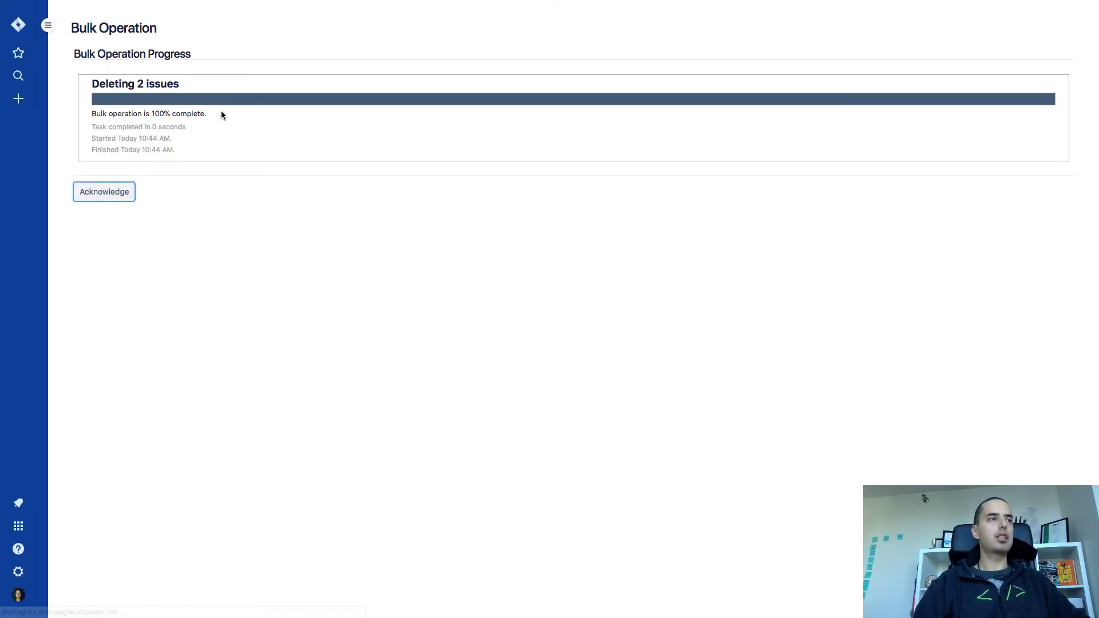
# Acknowledge the bulk deletion and dismiss the issue-not-found error, leaving the DAYV backlog at 23 issues.
pyautogui.click(102, 191)
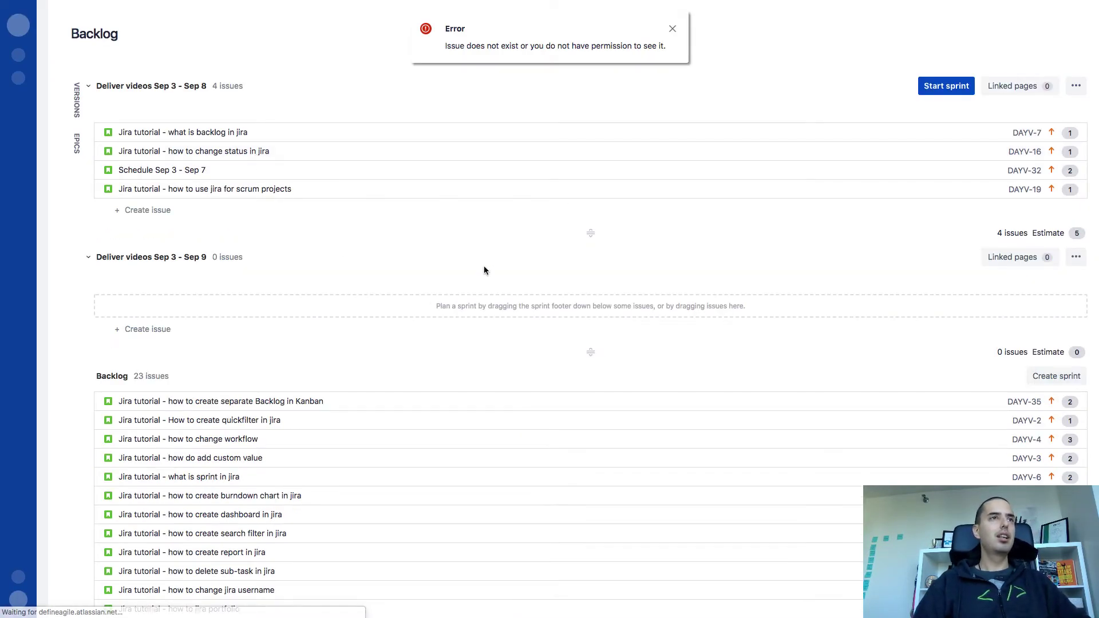
pyautogui.click(672, 28)
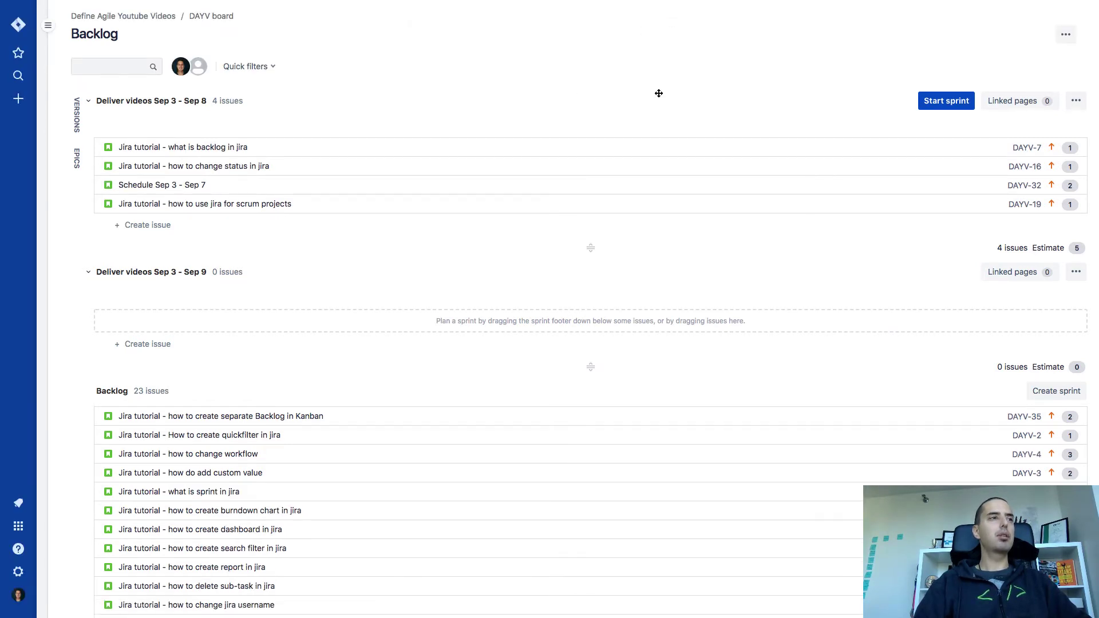
pyautogui.scroll(-5, 621, 293)
pyautogui.scroll(-1, 621, 293)
pyautogui.scroll(2, 621, 293)
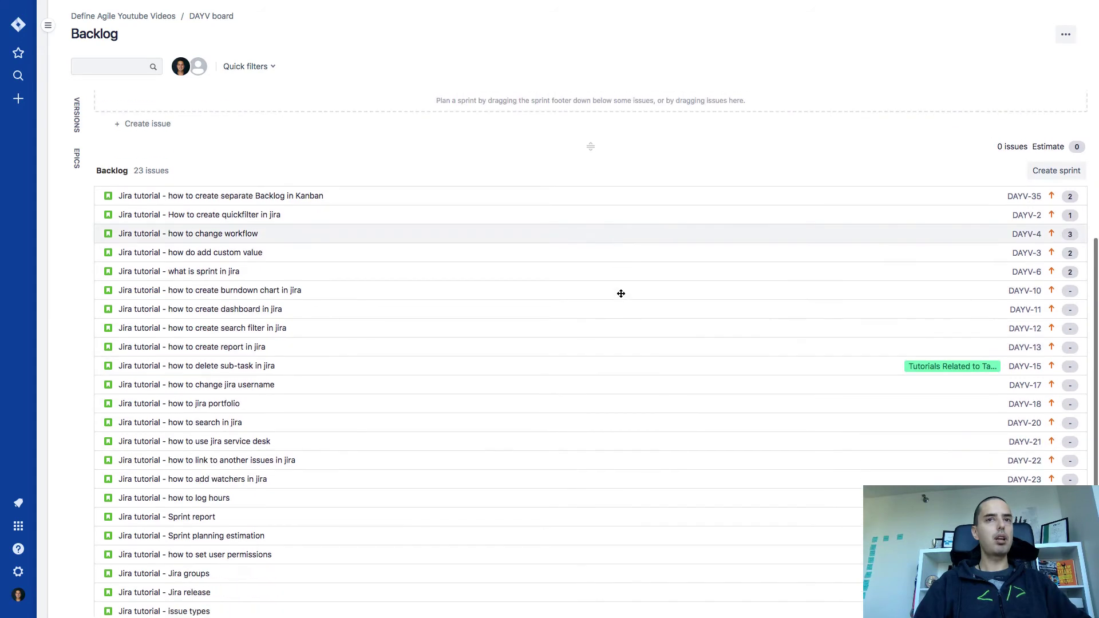
pyautogui.scroll(-2, 620, 293)
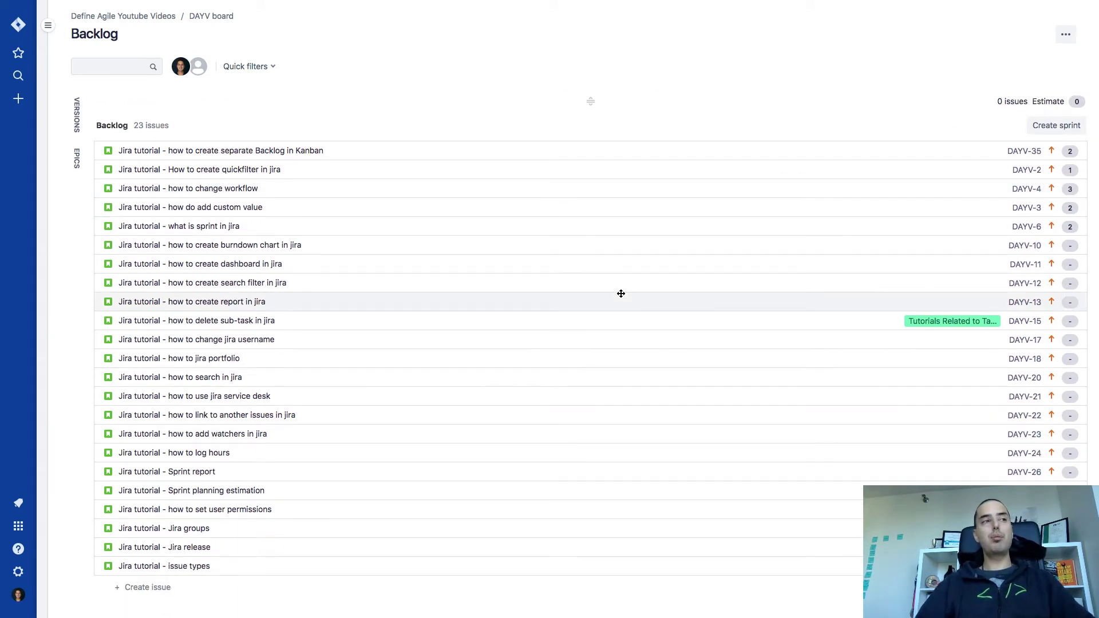